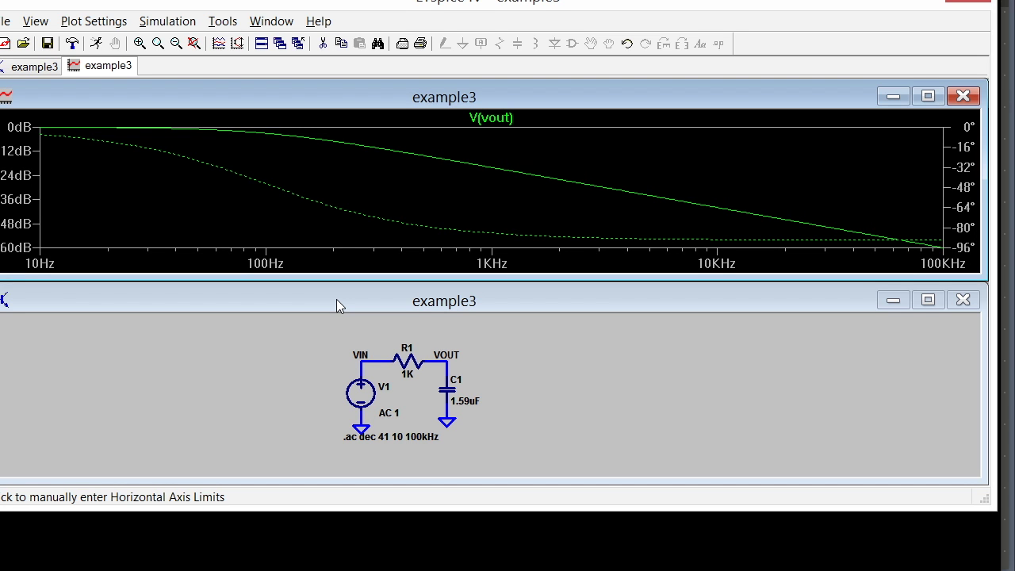
# - Bring the example3 RC low-pass schematic window to the front
pyautogui.click(336, 302)
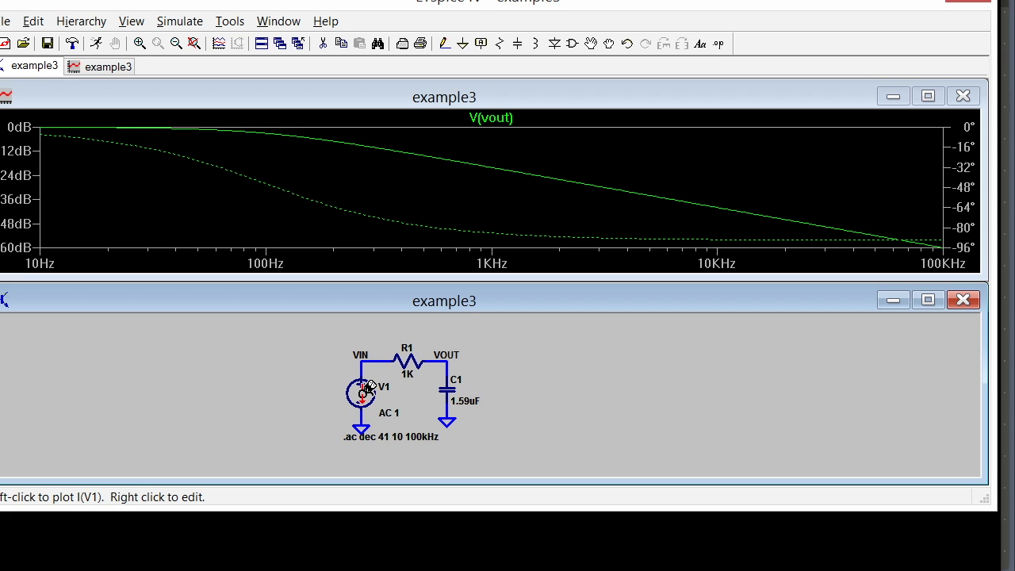
# - Make V1 a SINE source with amplitude 1 V and frequency 1kHz
pyautogui.rightClick(366, 389)
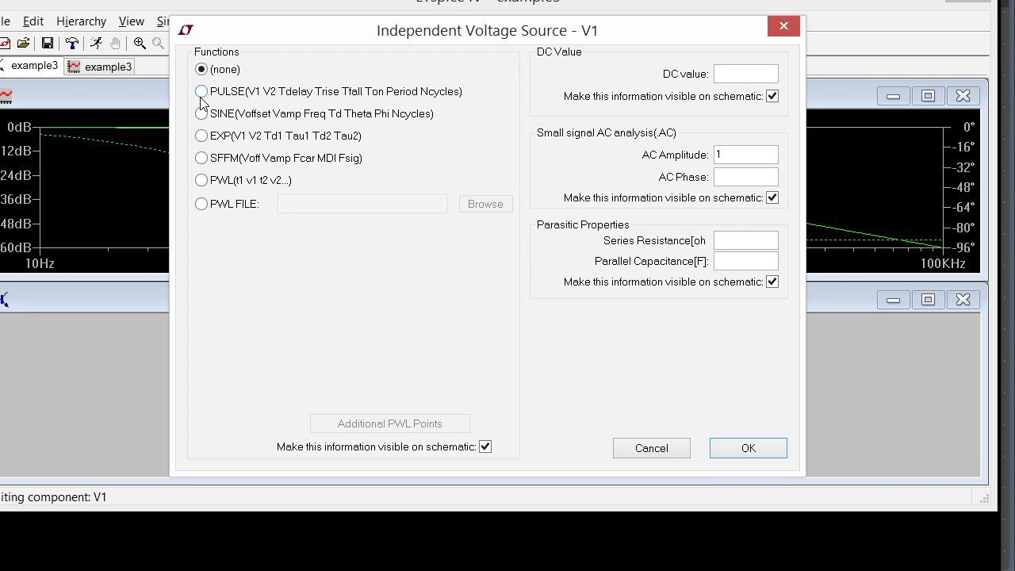
pyautogui.click(202, 114)
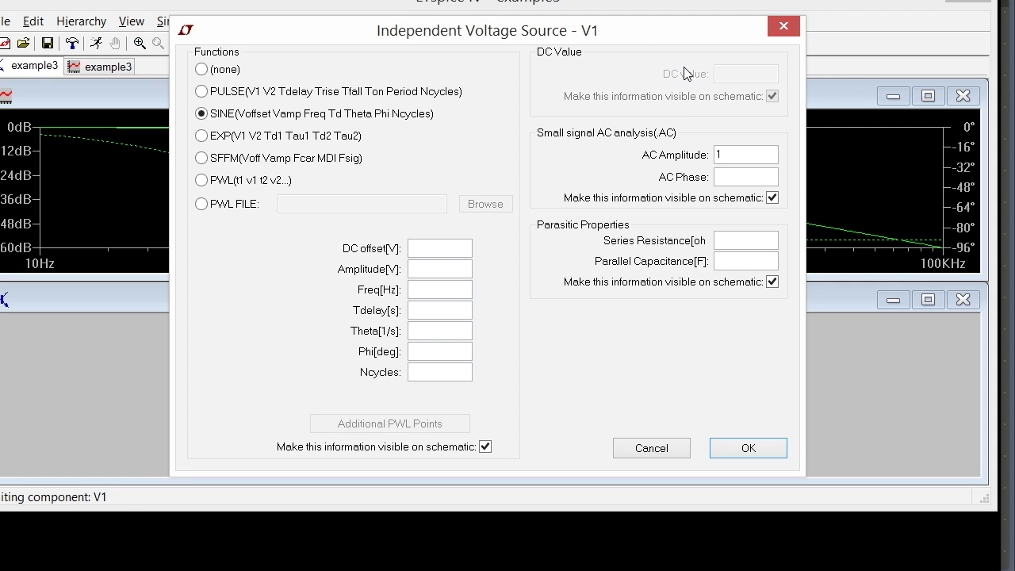
pyautogui.click(454, 269)
pyautogui.write('1')
pyautogui.click(442, 289)
pyautogui.write('1kHz')
pyautogui.click(747, 448)
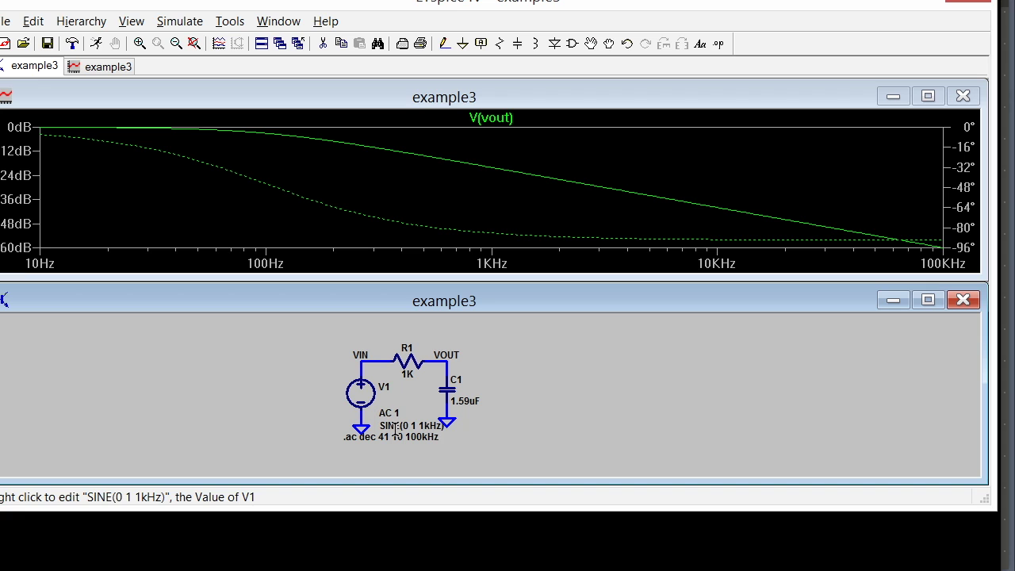
# - Drag the .ac dec 41 10 100kHz directive to the right of the VOUT label
pyautogui.moveTo(390, 442); pyautogui.dragTo(537, 420)
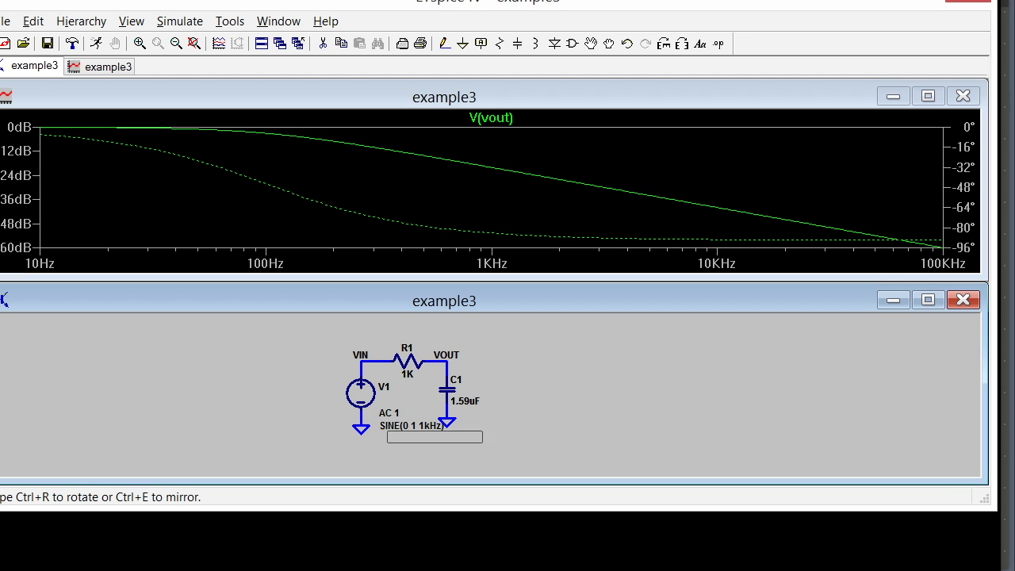
pyautogui.moveTo(435, 437); pyautogui.dragTo(531, 365)
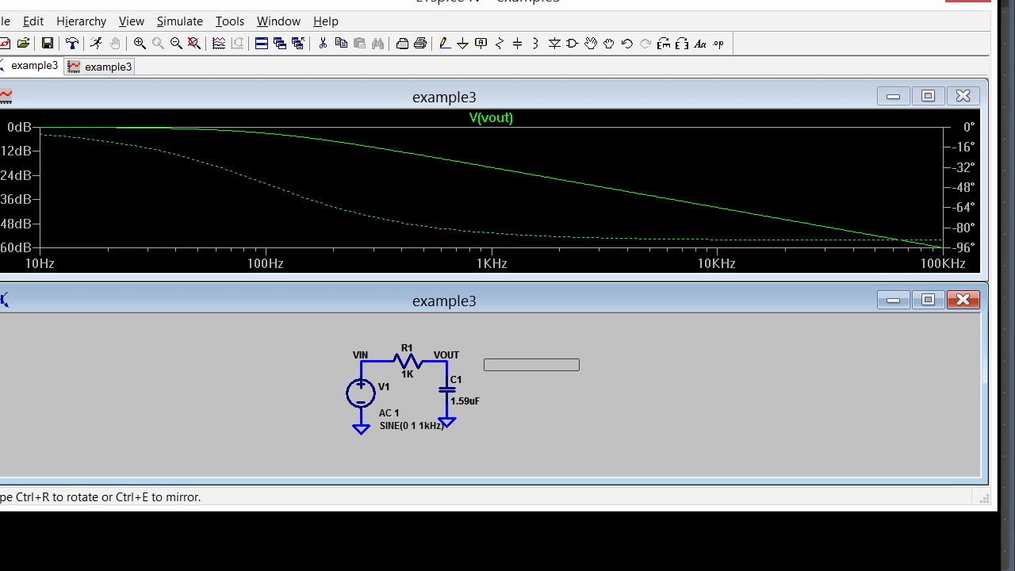
pyautogui.click(531, 365)
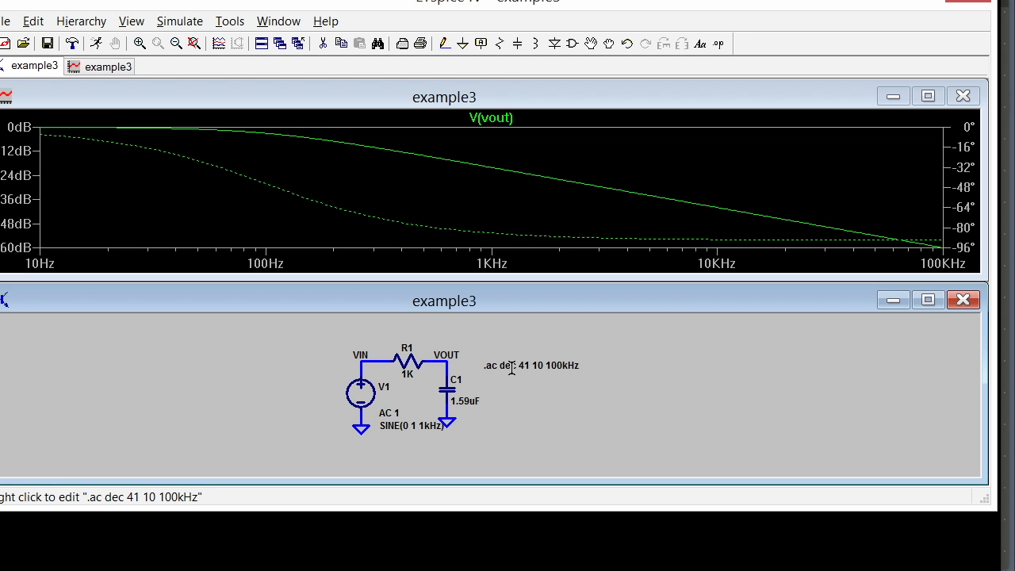
# - Change the simulation directive to a transient analysis with a 10m stop time
pyautogui.rightClick(512, 368)
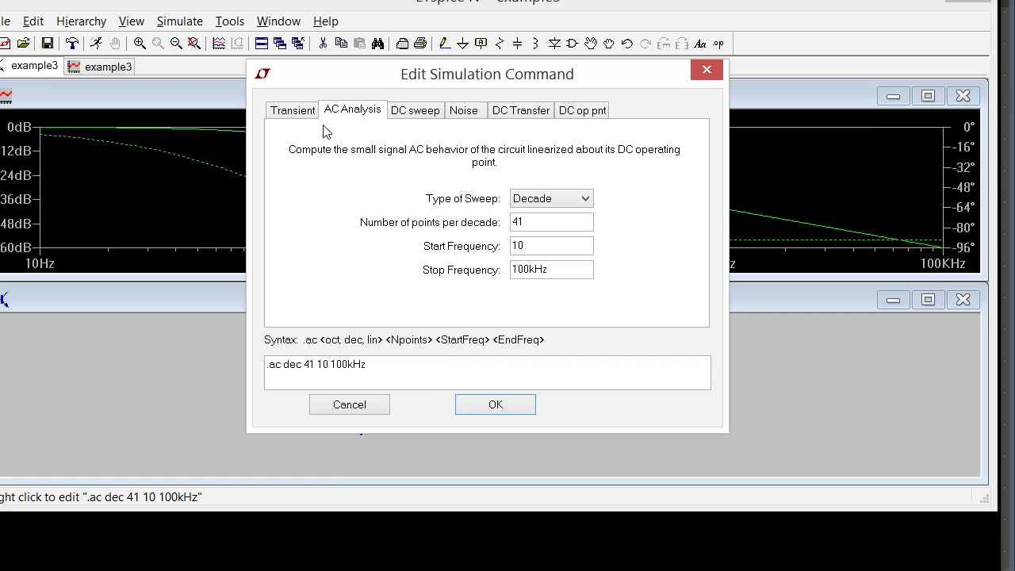
pyautogui.click(295, 111)
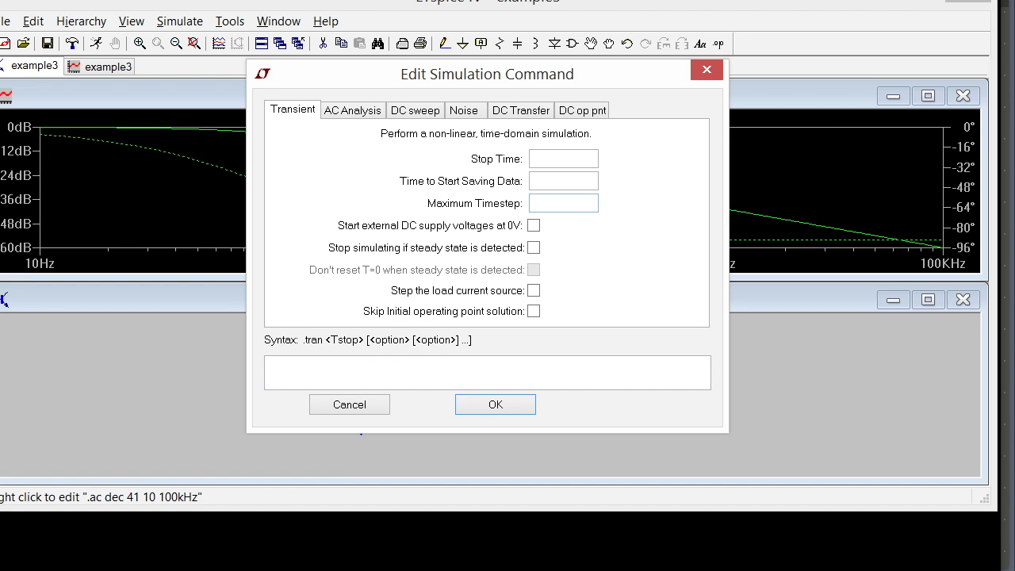
pyautogui.click(584, 159)
pyautogui.write('10m')
# - Place the .tran 10m directive, run the simulation, and add V(vin) to the plot
pyautogui.click(506, 409)
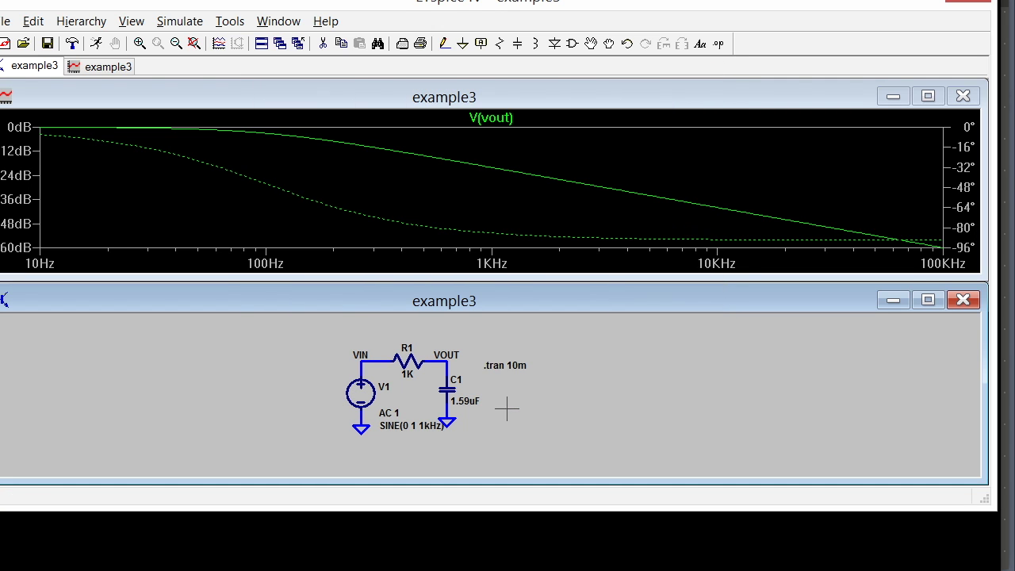
pyautogui.click(521, 352)
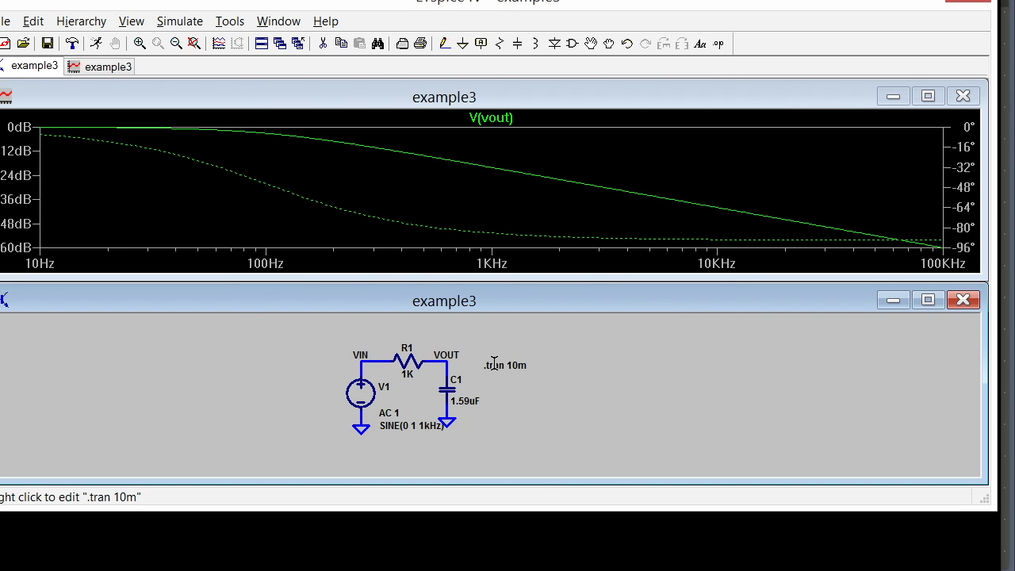
pyautogui.click(95, 43)
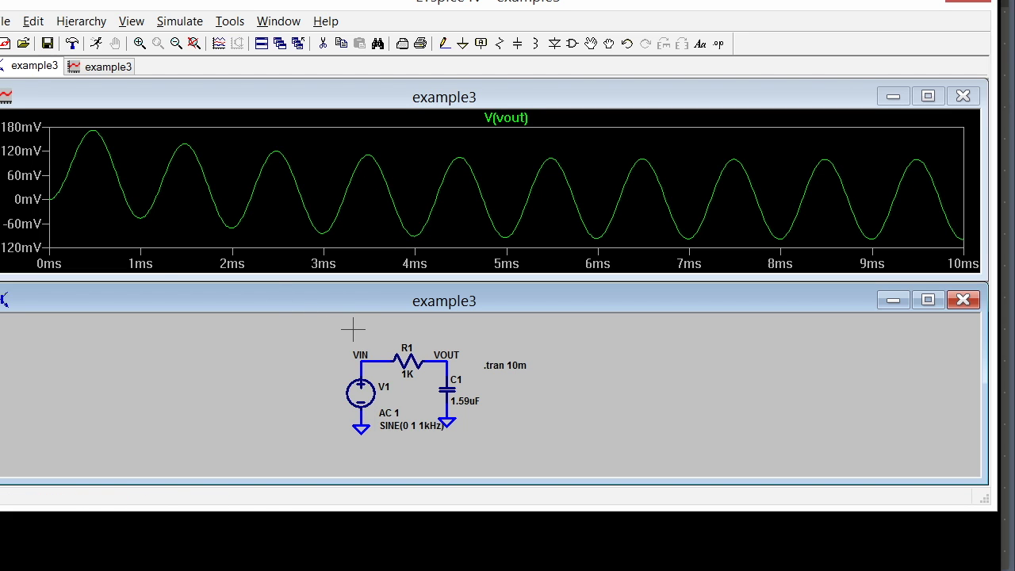
pyautogui.click(378, 360)
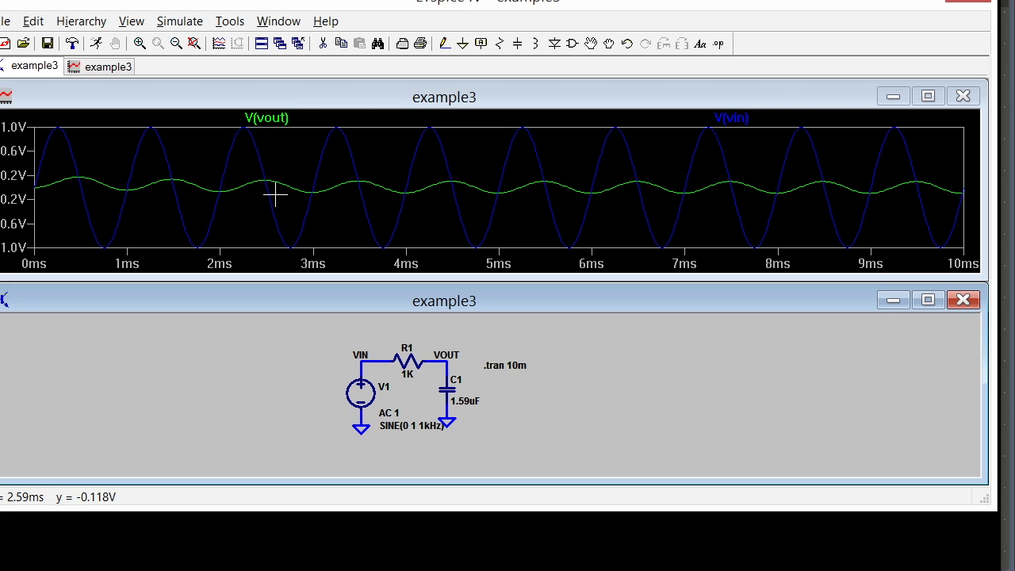
# - Change the output trace expression from V(vout) to V(vout)*10
pyautogui.rightClick(264, 118)
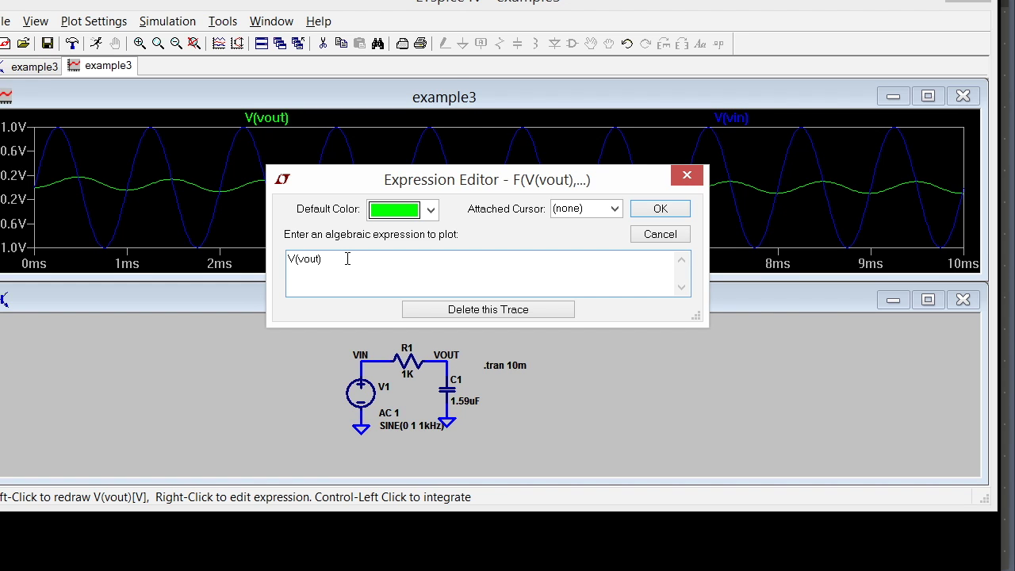
pyautogui.write('*10')
pyautogui.click(659, 209)
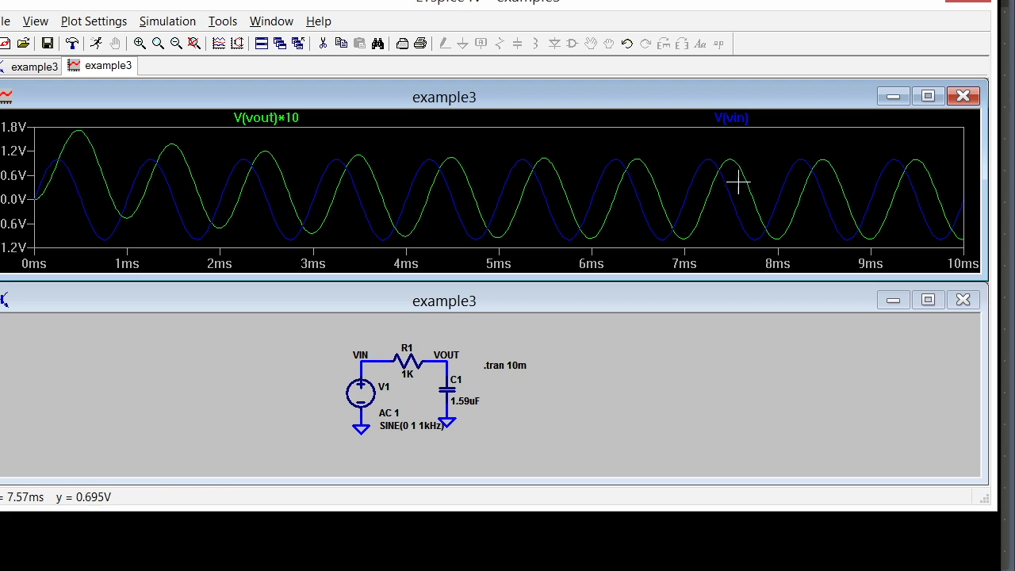
# - Attach Cursor 1 to V(vin) and drag it along the trace to 7.5 ms
pyautogui.click(734, 119)
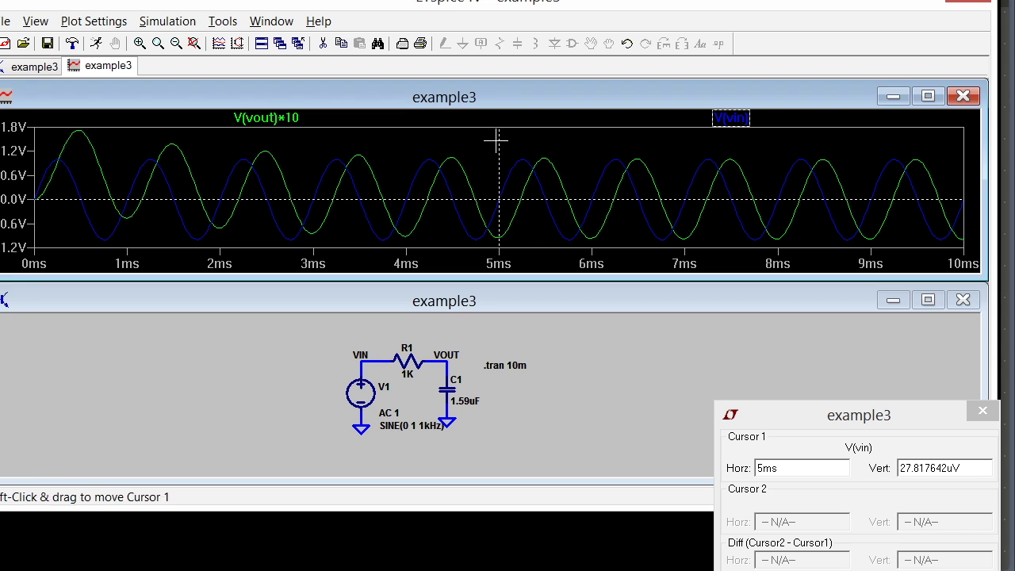
pyautogui.moveTo(501, 141); pyautogui.dragTo(706, 138)
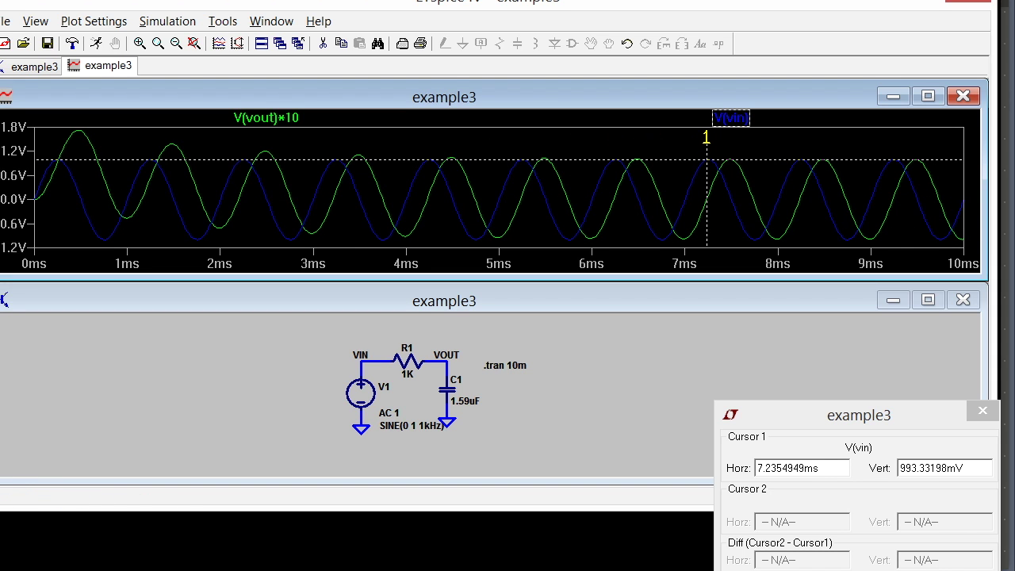
pyautogui.moveTo(706, 138); pyautogui.dragTo(708, 138)
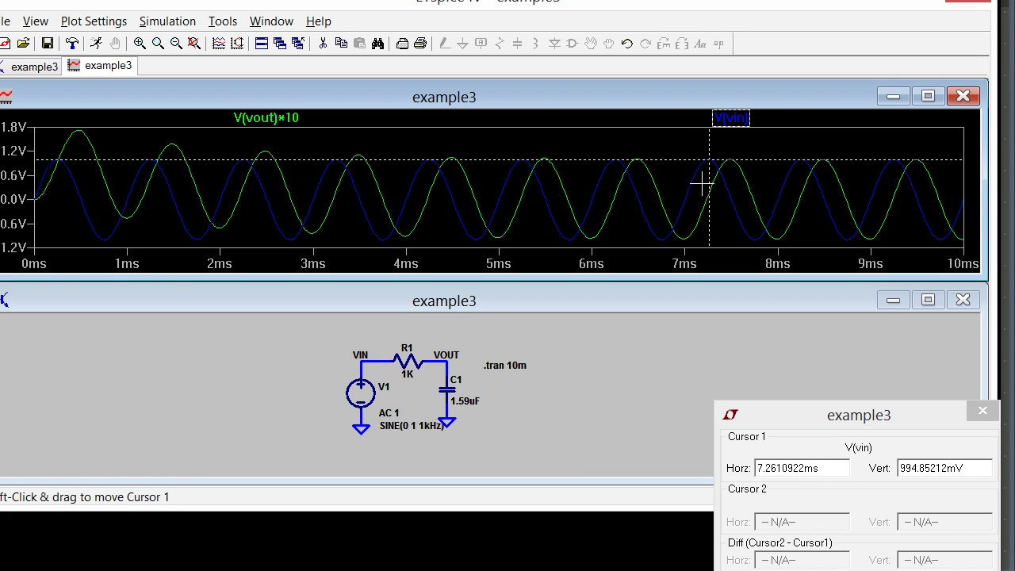
pyautogui.moveTo(708, 133); pyautogui.dragTo(731, 135)
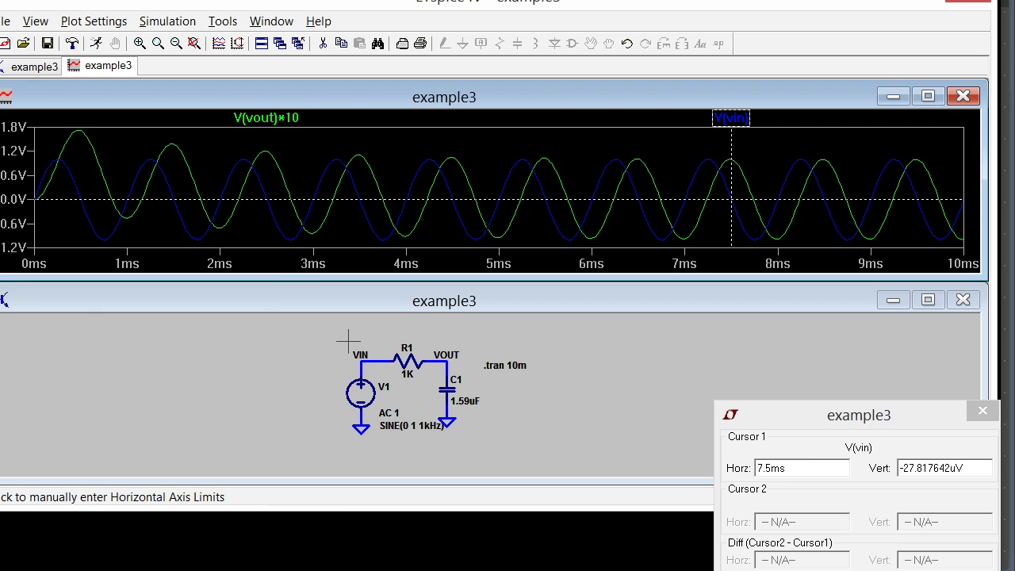
# - Restore the .ac dec 41 10 100kHz sweep directive and run the simulation
pyautogui.rightClick(528, 365)
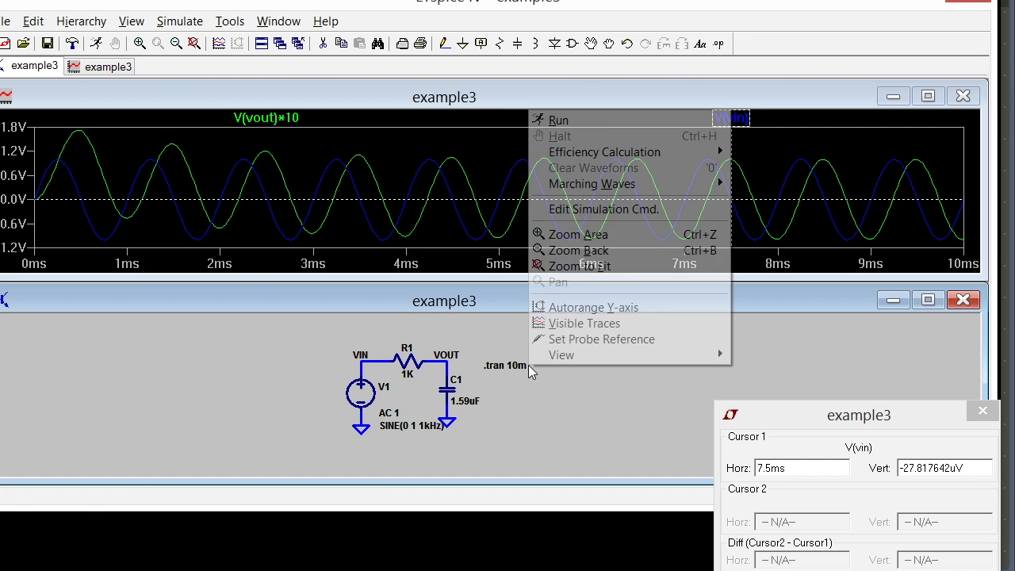
pyautogui.rightClick(509, 363)
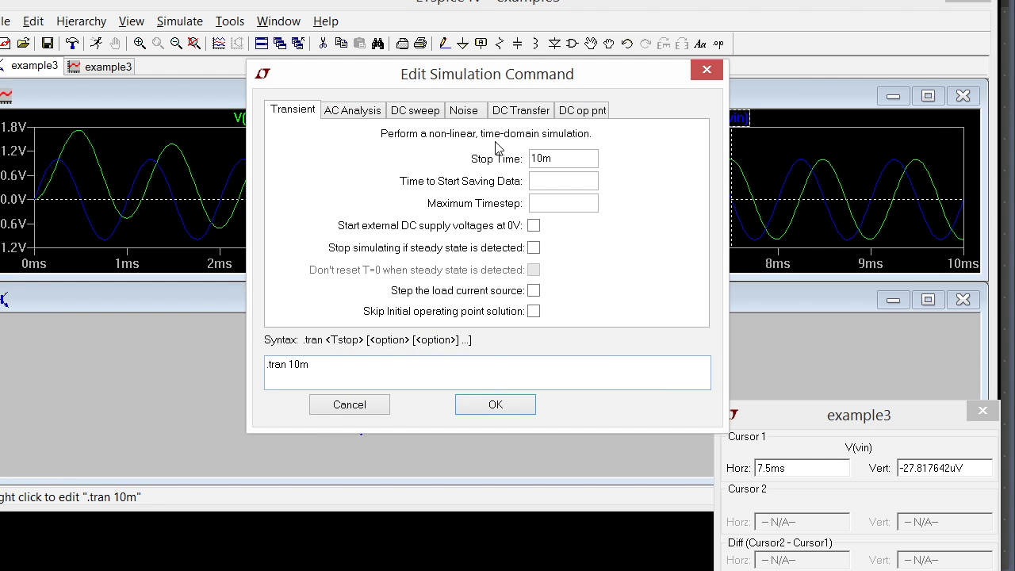
pyautogui.click(363, 115)
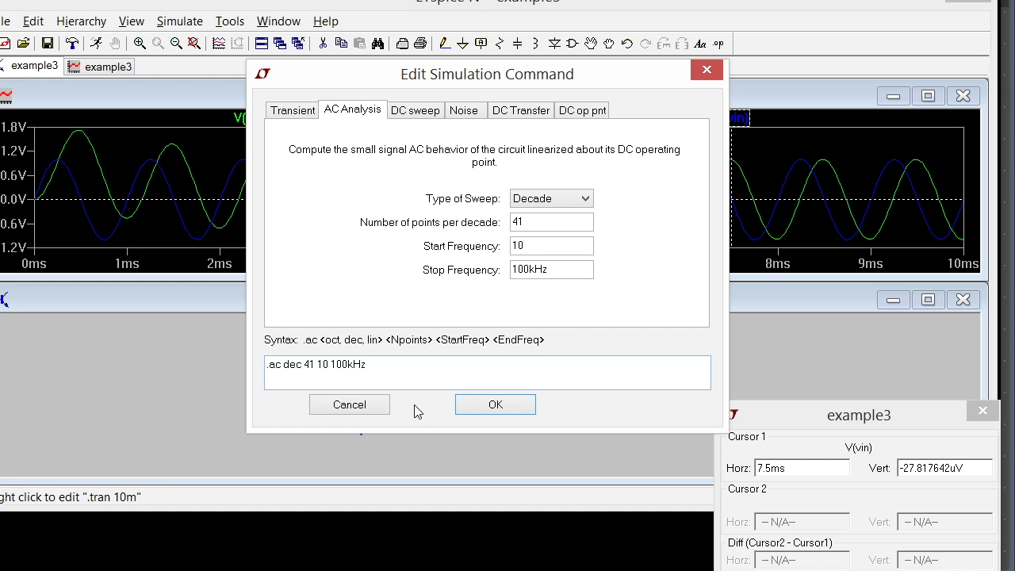
pyautogui.click(470, 406)
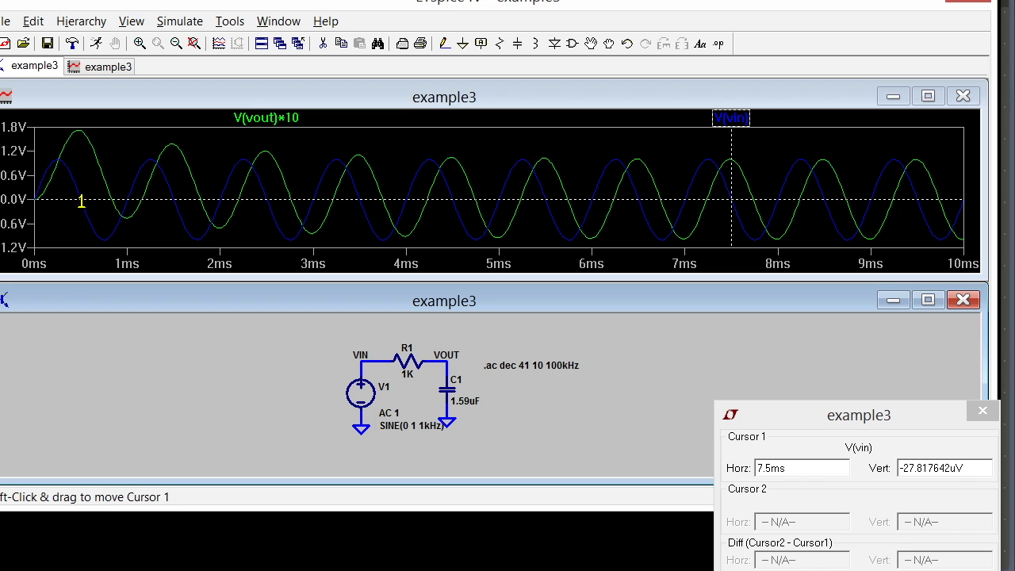
pyautogui.click(96, 44)
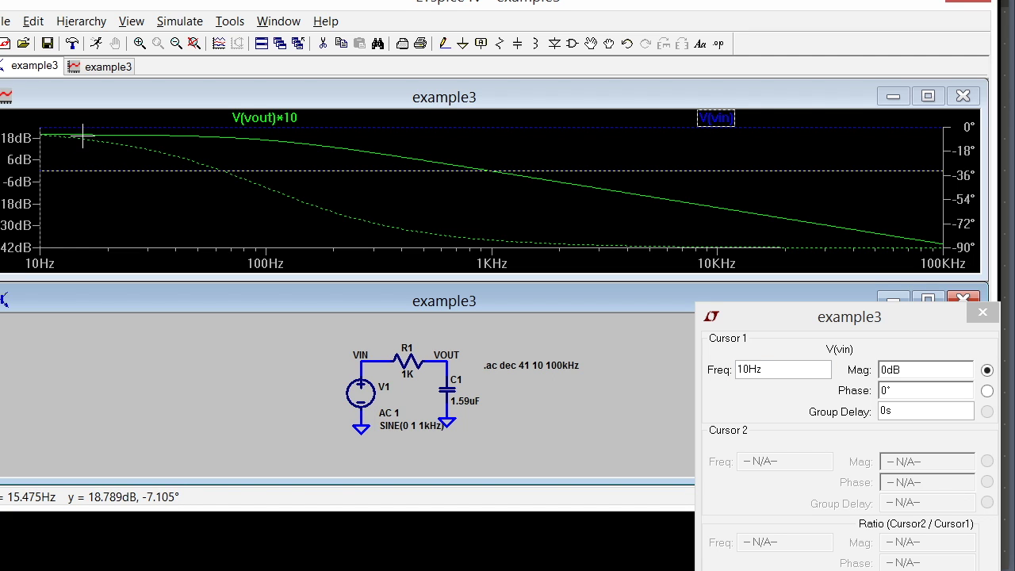
# - Edit the V(vout)*10 trace expression back to plain V(vout)
pyautogui.click(270, 118)
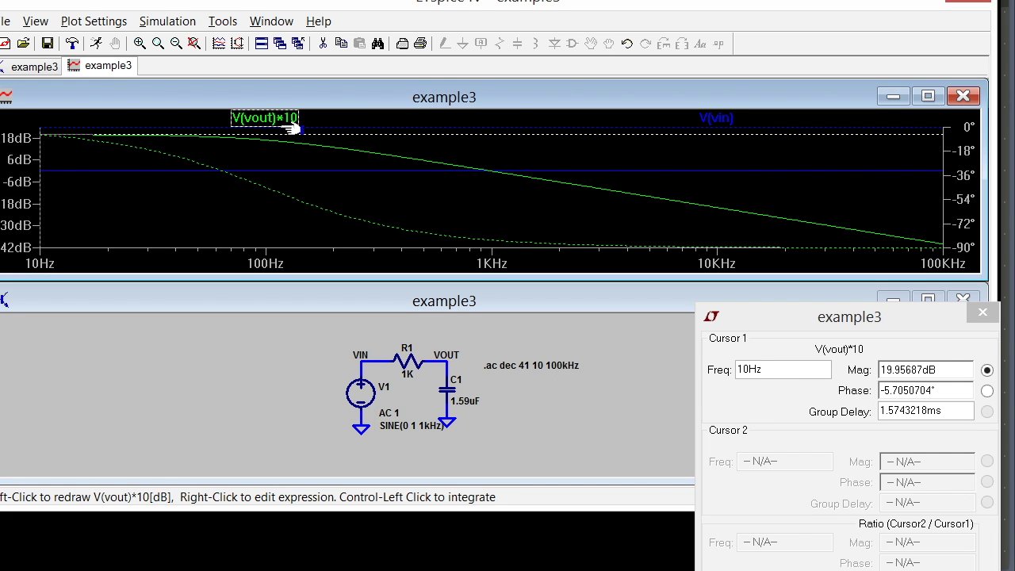
pyautogui.rightClick(276, 119)
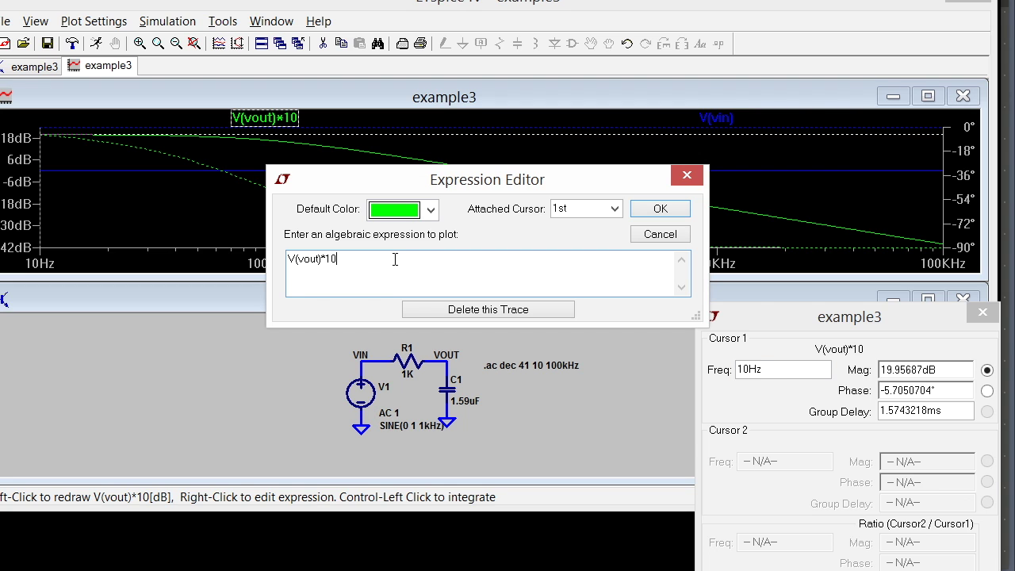
pyautogui.press('Return')
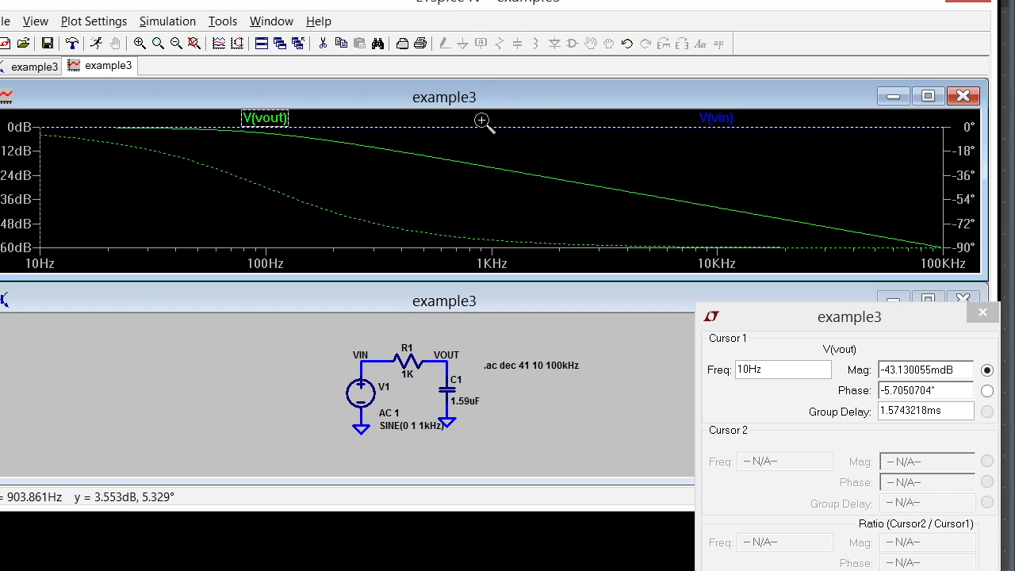
# - Place Cursor 2 on V(vout) near 996 Hz and select its -20 dB, -84.3° readings
pyautogui.click(285, 121)
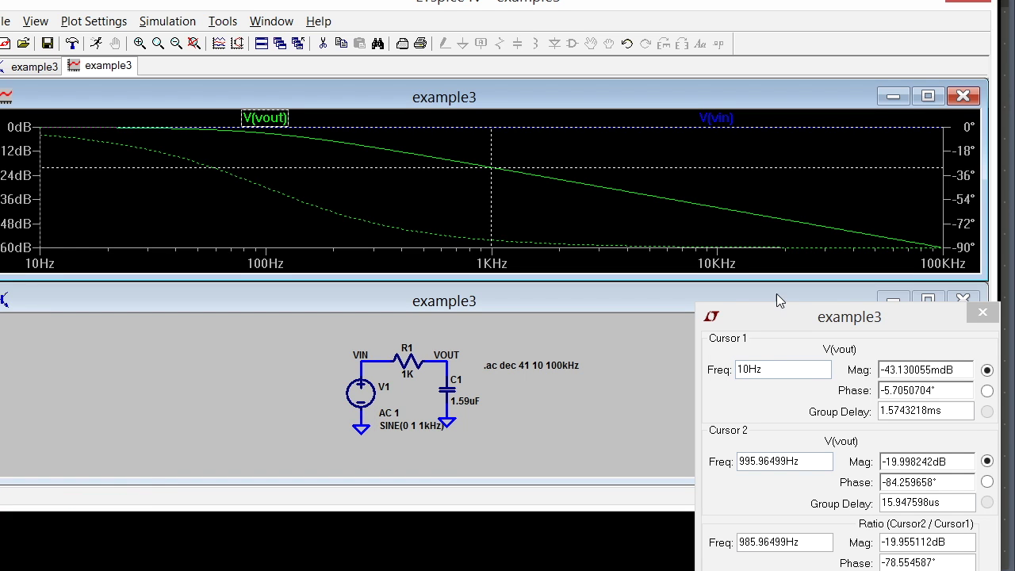
pyautogui.moveTo(789, 315); pyautogui.dragTo(729, 241)
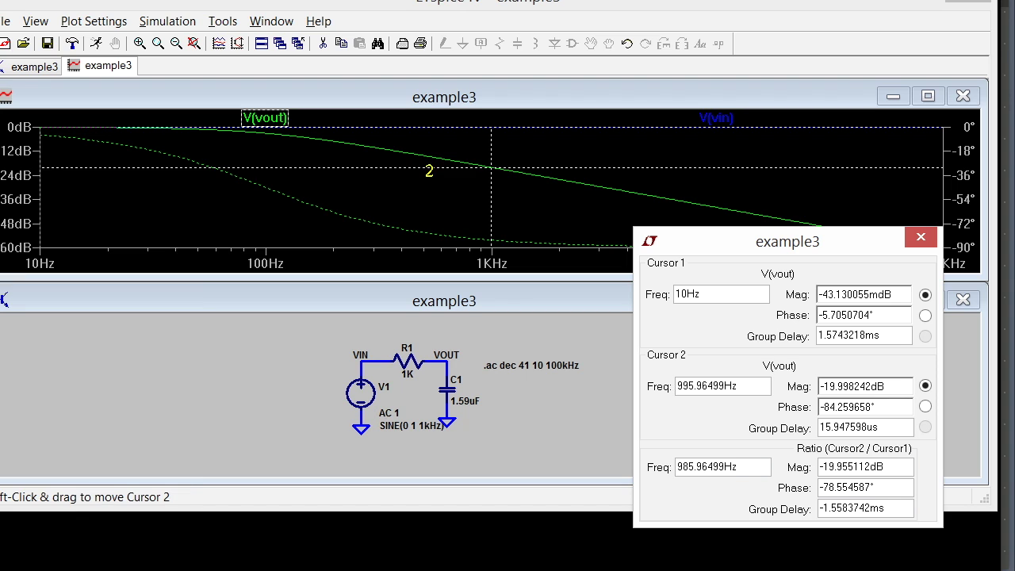
pyautogui.moveTo(887, 407); pyautogui.dragTo(831, 407)
pyautogui.moveTo(894, 386); pyautogui.dragTo(820, 386)
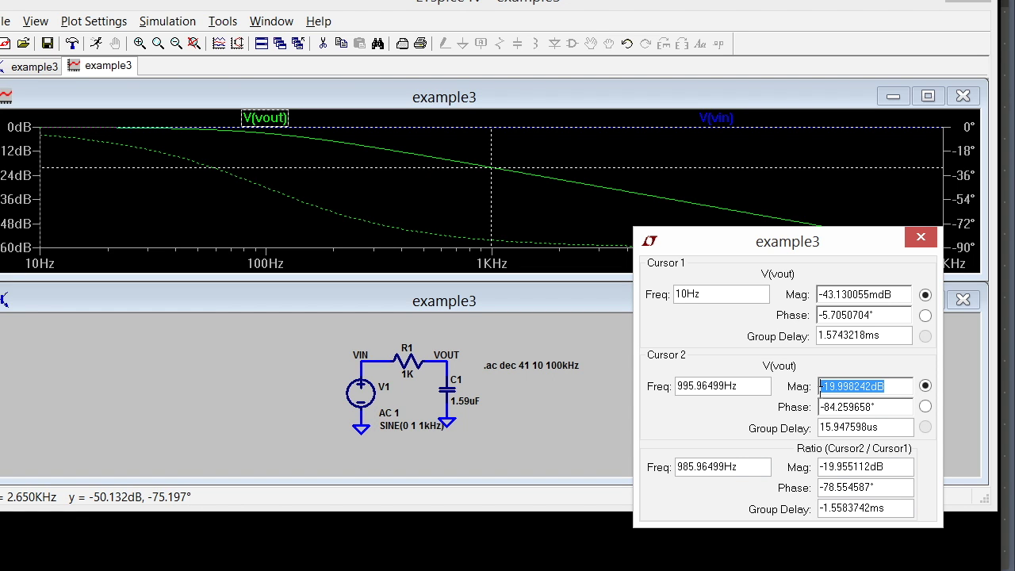